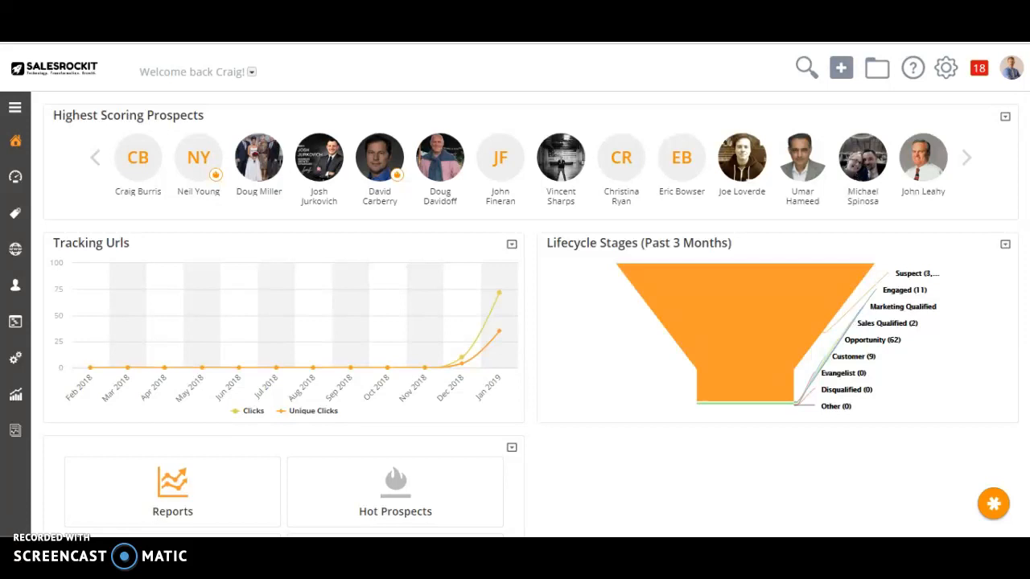
Open the Rhythms list in the Sales area.
mouse_move(34, 317)
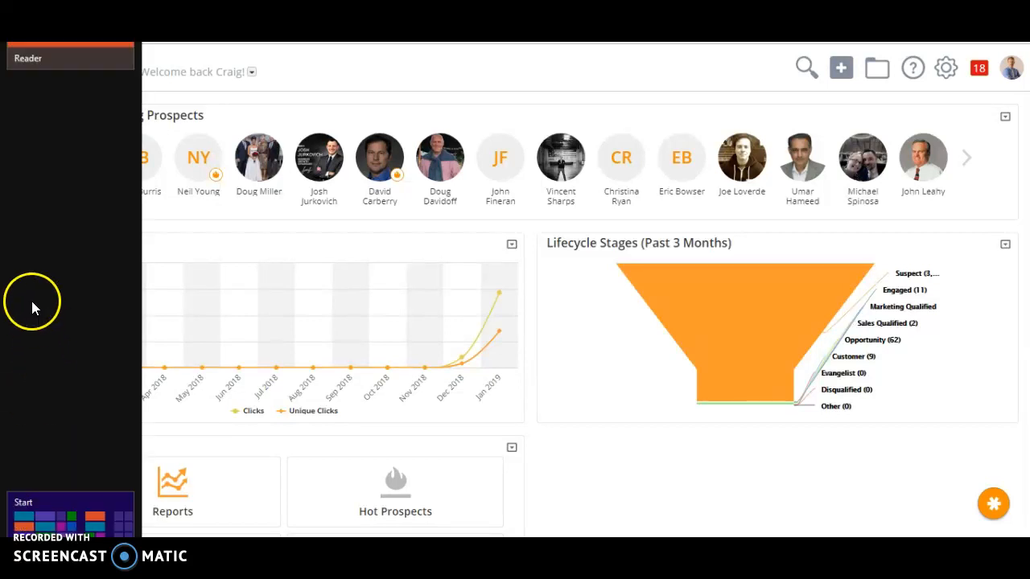
mouse_move(19, 211)
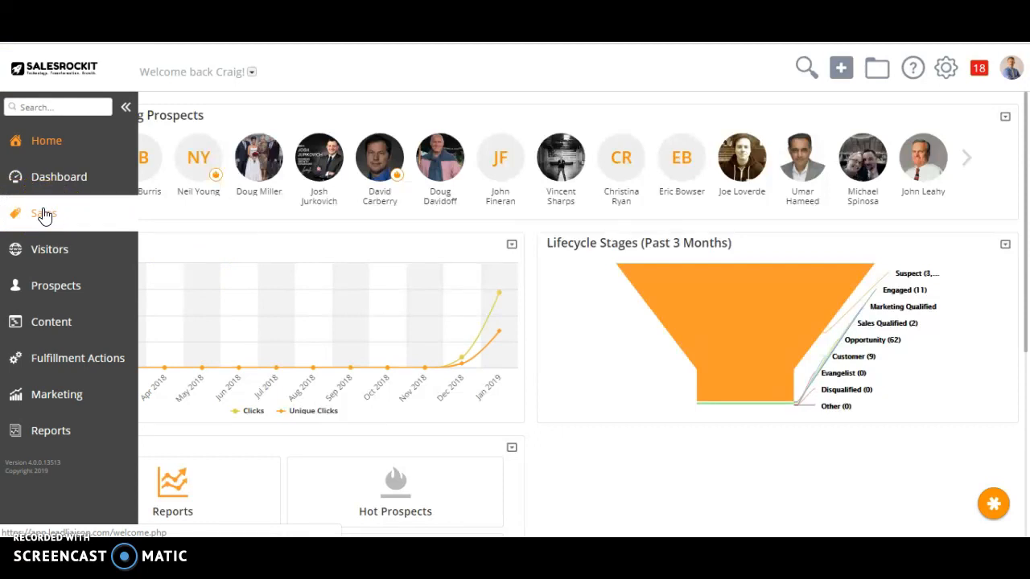
click(44, 214)
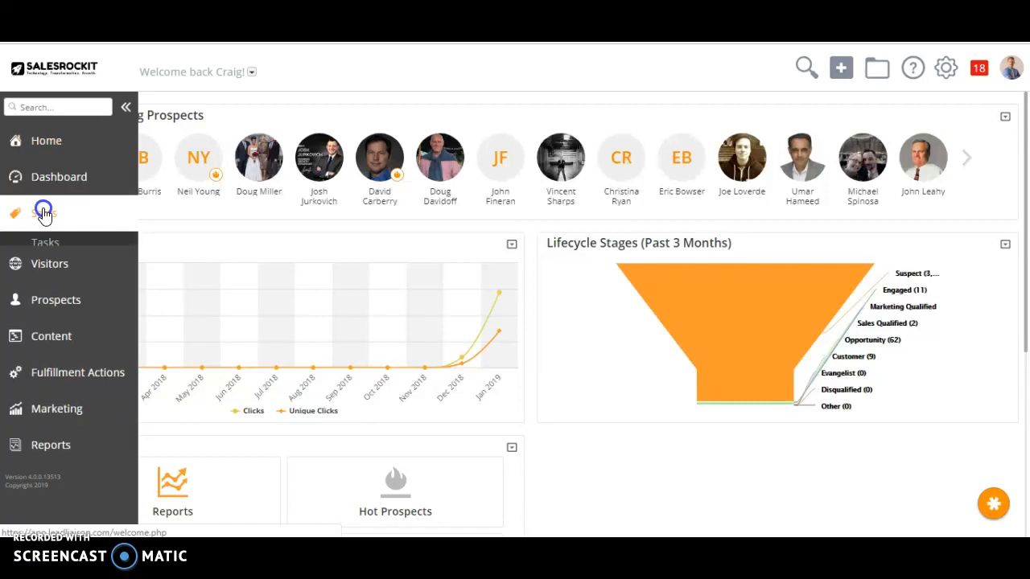
click(53, 359)
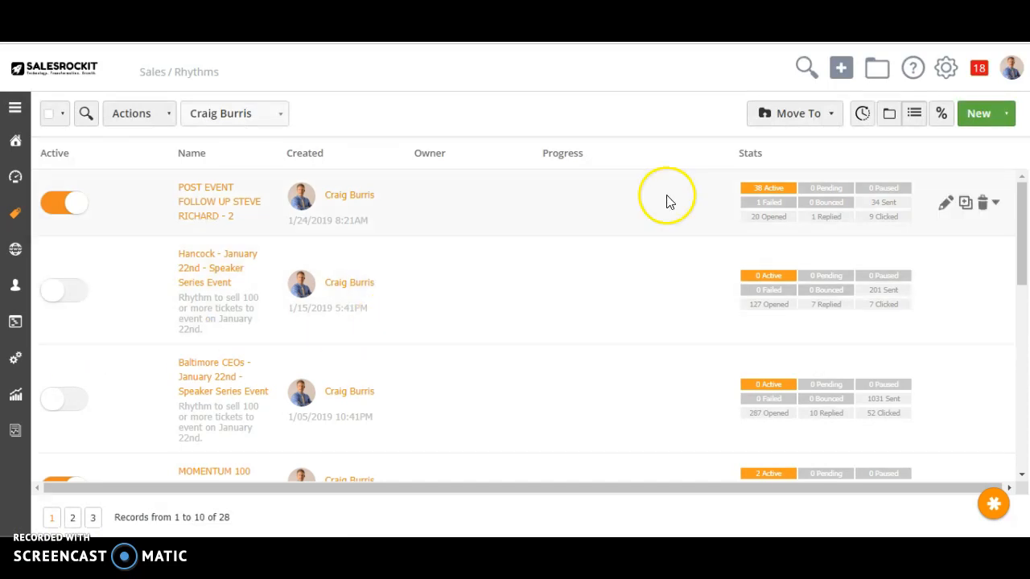
Show the rhythms by folder and open the CEO Networking Follow Up rhythm from the CEO sales rhythms folder.
click(890, 115)
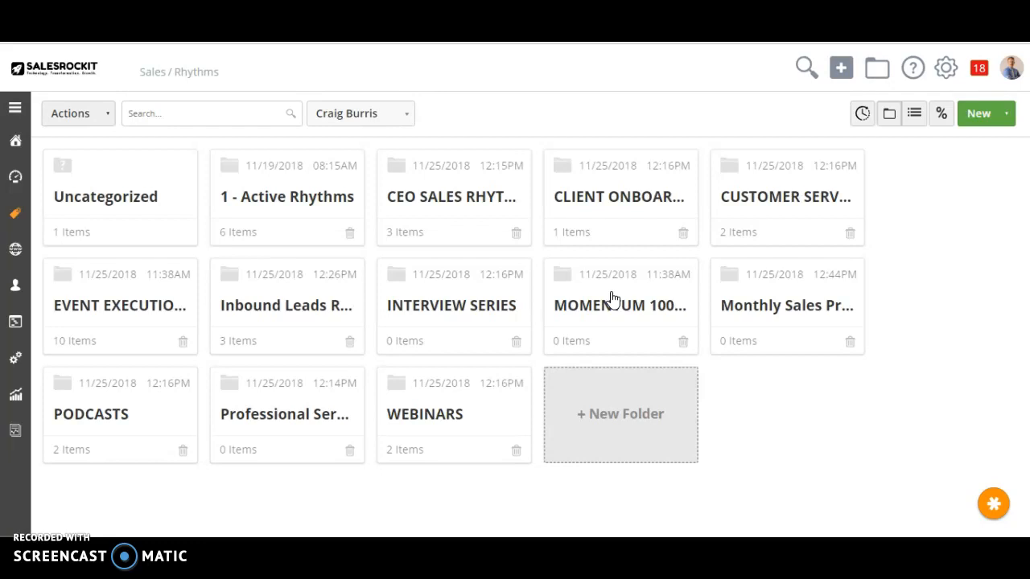
click(400, 169)
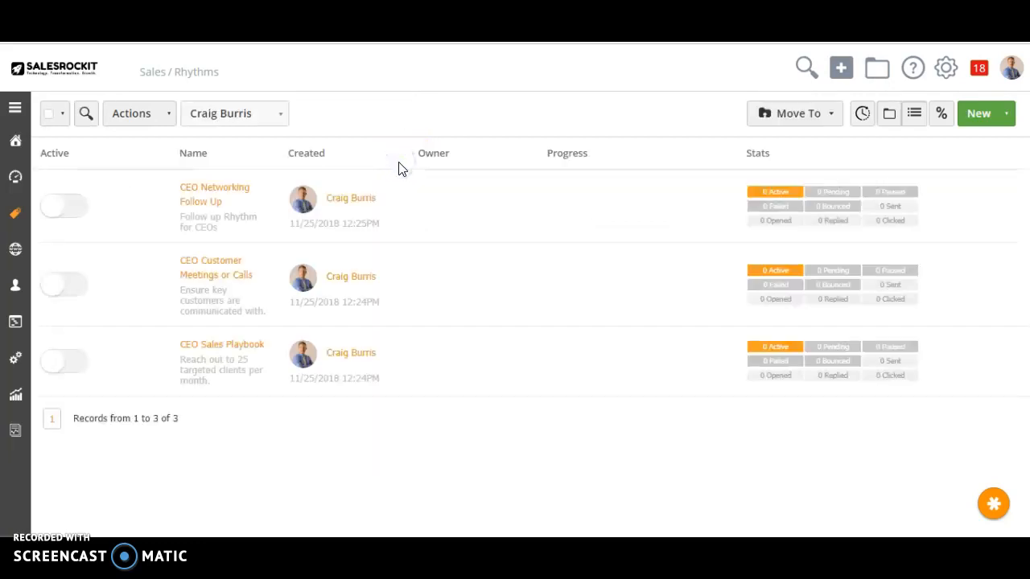
click(207, 198)
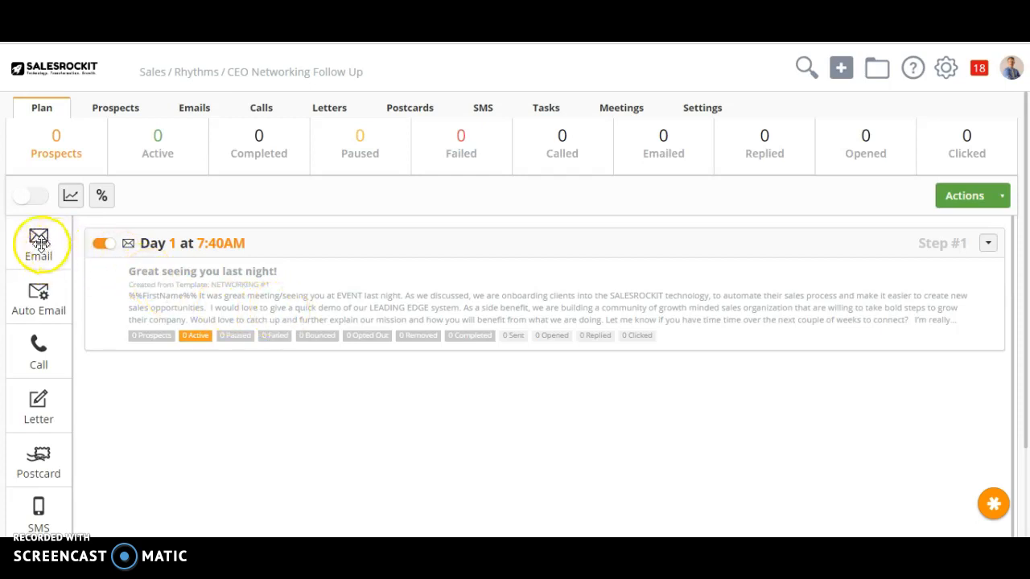
drag(38, 241, 117, 394)
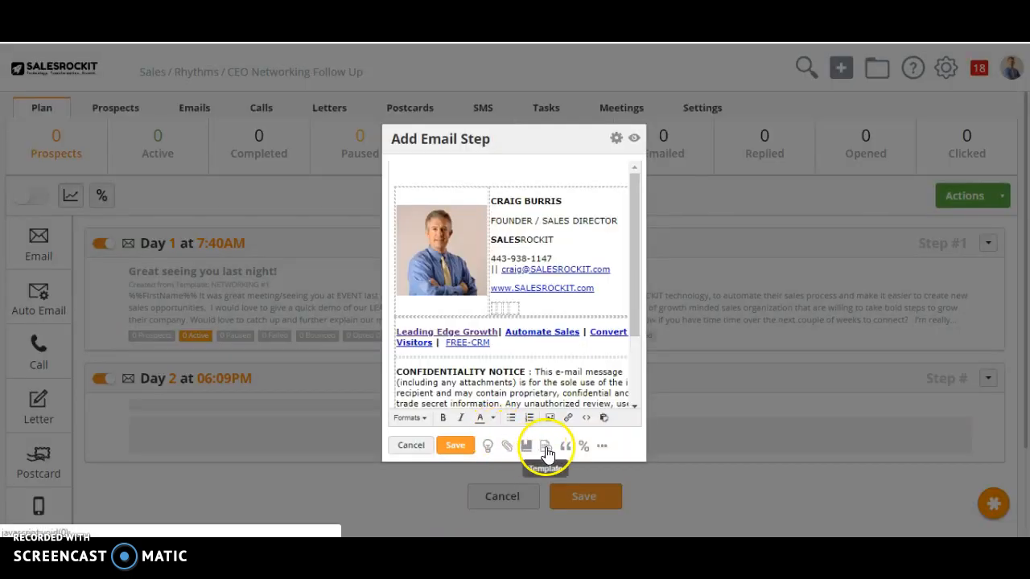
click(546, 450)
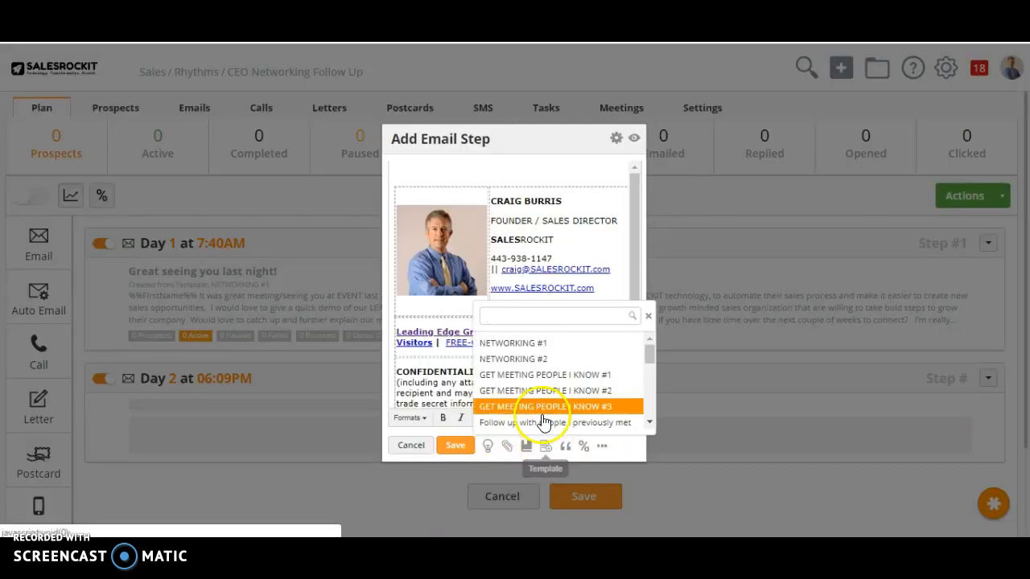
click(501, 343)
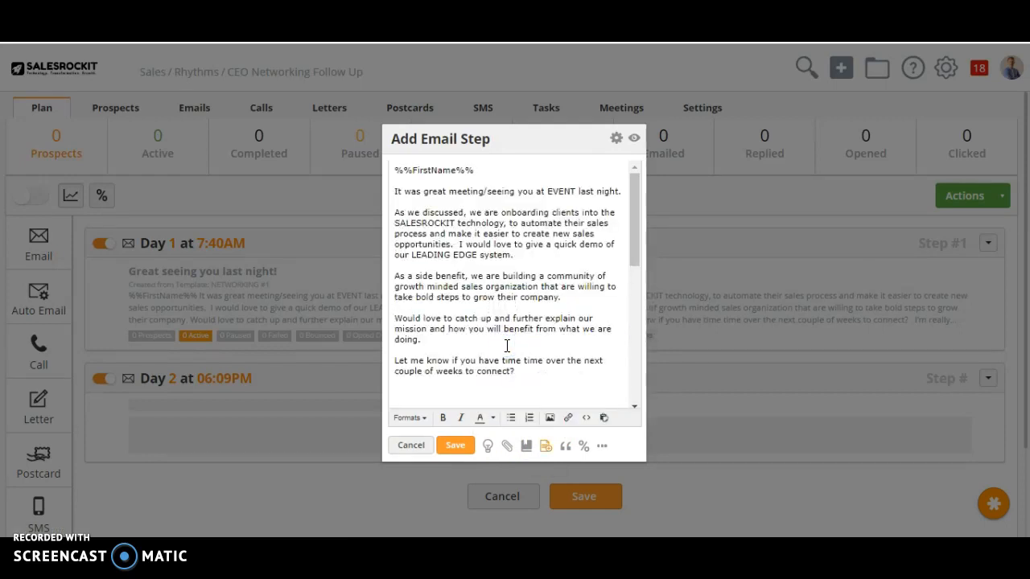
click(410, 445)
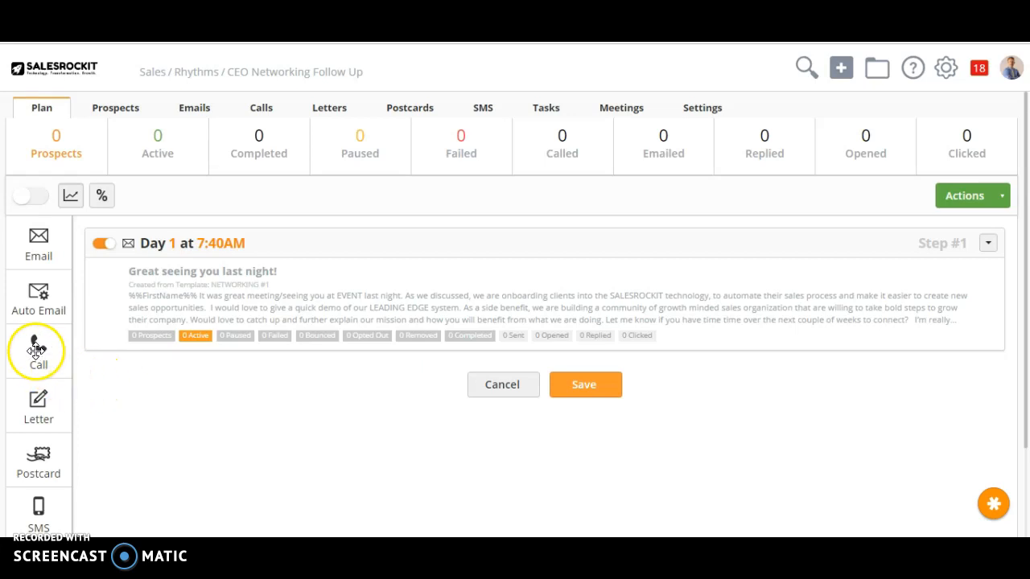
Add a call task step after the Day 1 email with the task note "SAY IT LIKE THIS".
drag(37, 350, 129, 392)
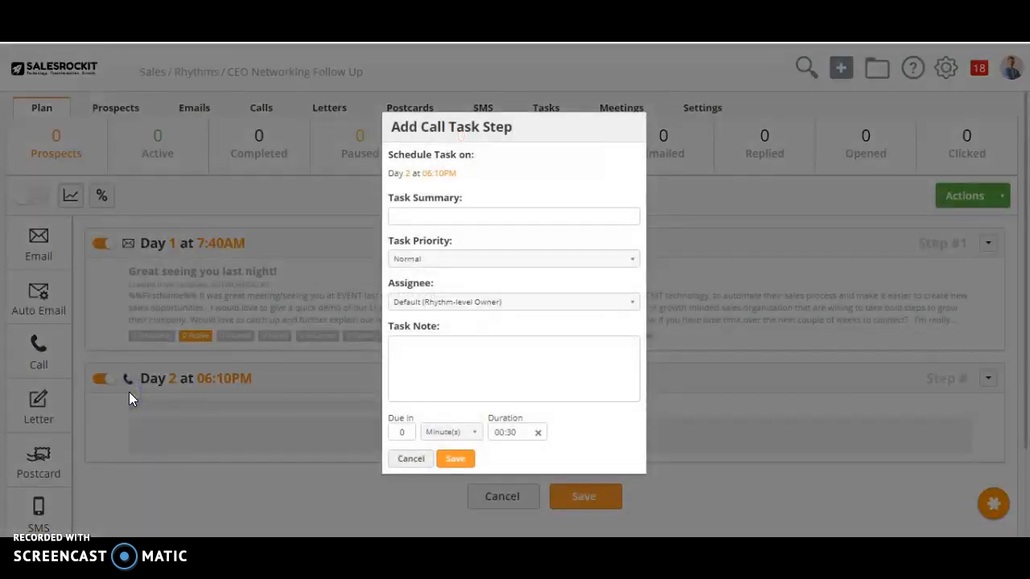
click(411, 219)
click(430, 354)
text(sAY IT LIKE THIS)
click(455, 459)
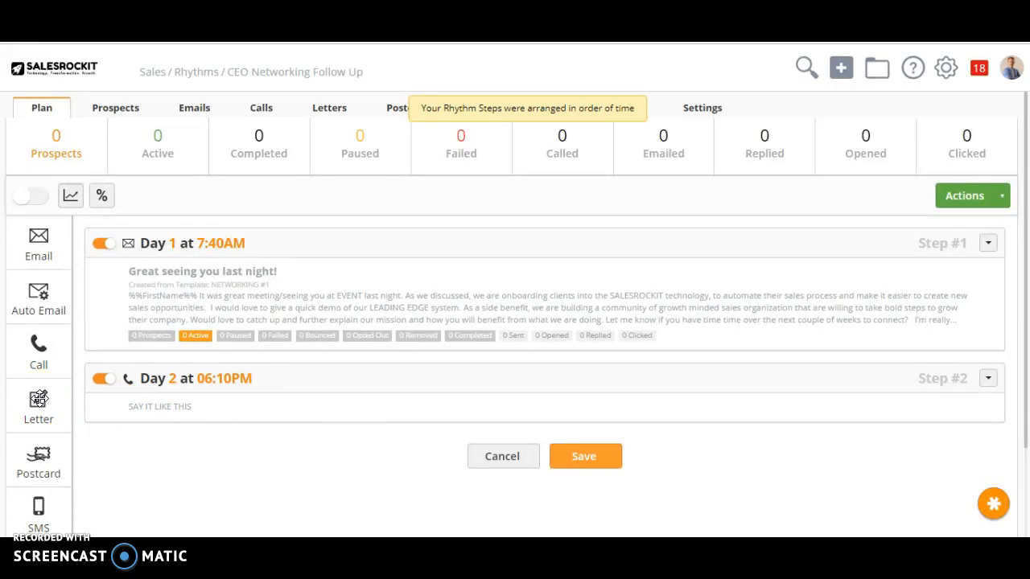
Add a letter step before the call step using the Initial Introduction letter.
drag(39, 399, 131, 375)
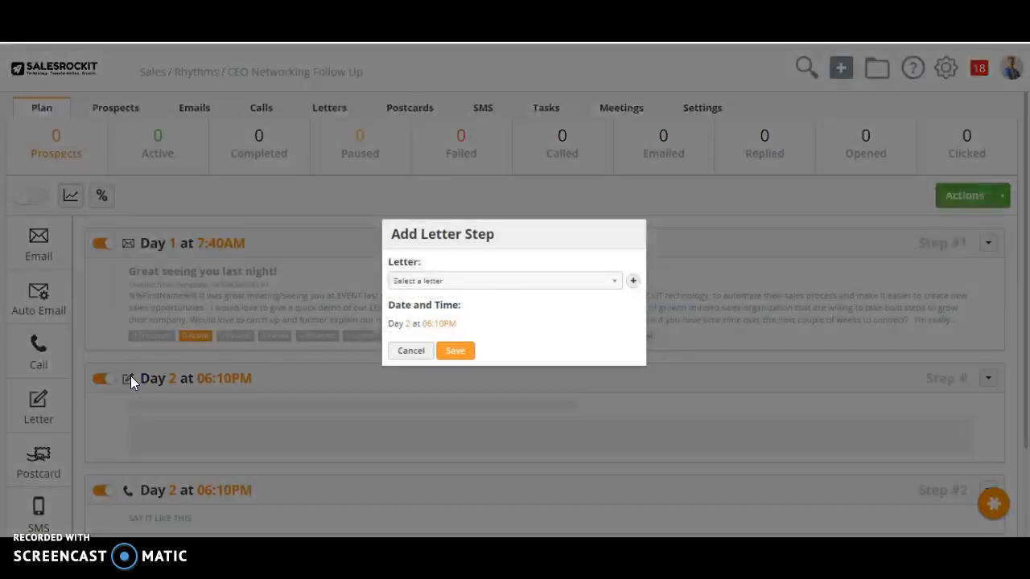
click(433, 289)
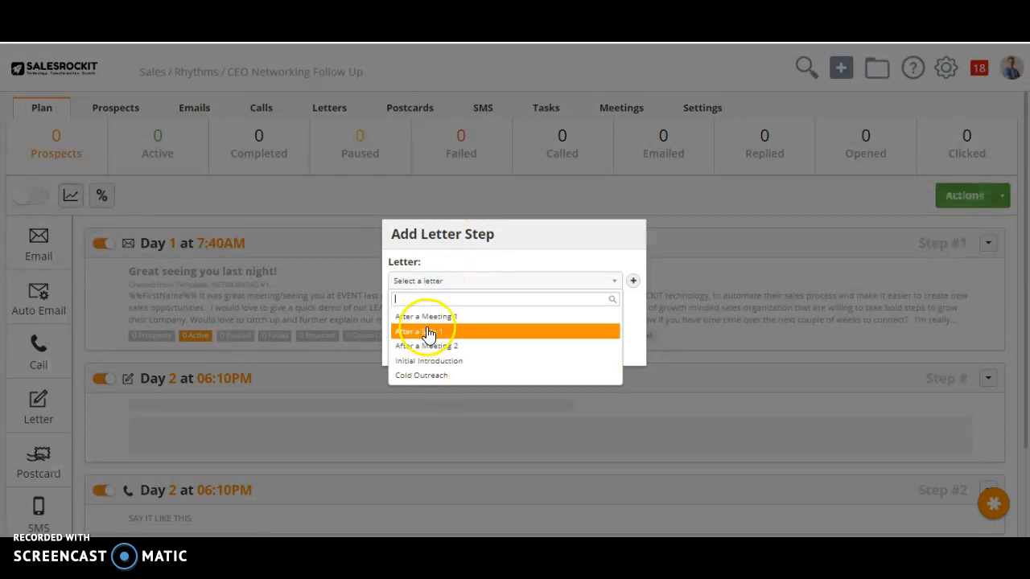
click(431, 362)
click(454, 351)
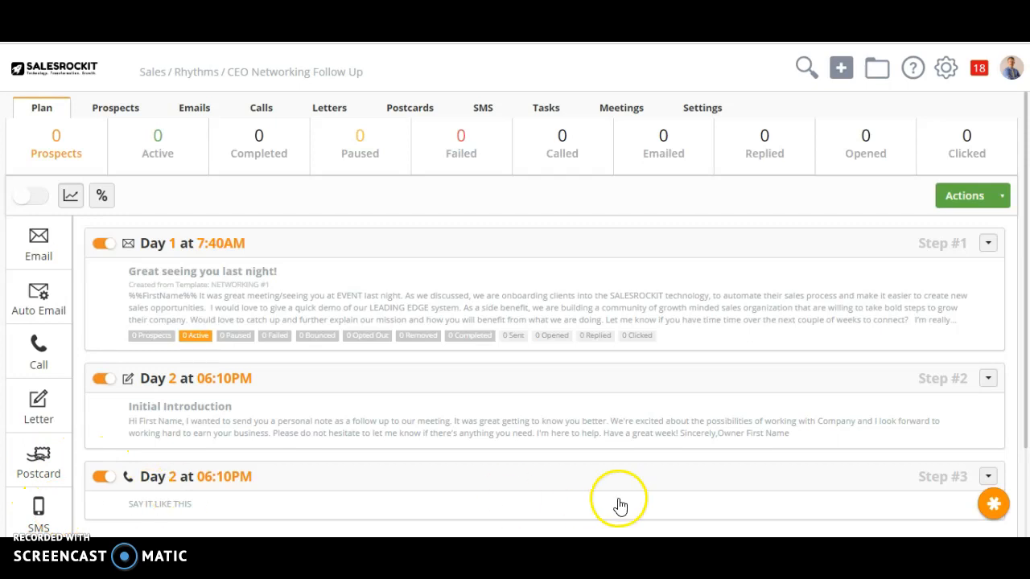
Add a generic task step at the end of the rhythm with the summary "go TO LINKED AND CONNECT THEN MESSAGE".
scroll(1022, 489, down, 2)
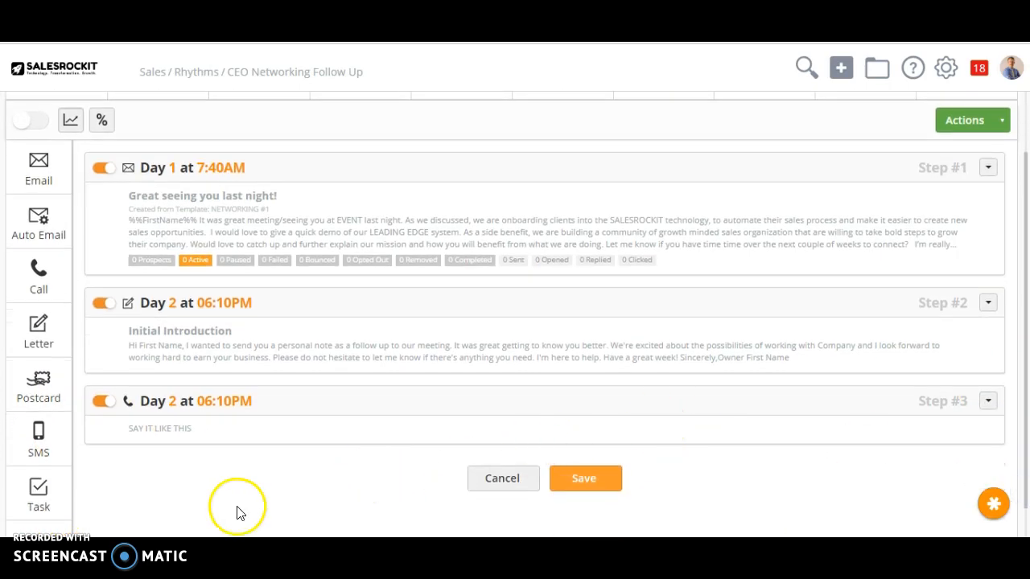
drag(37, 487, 129, 458)
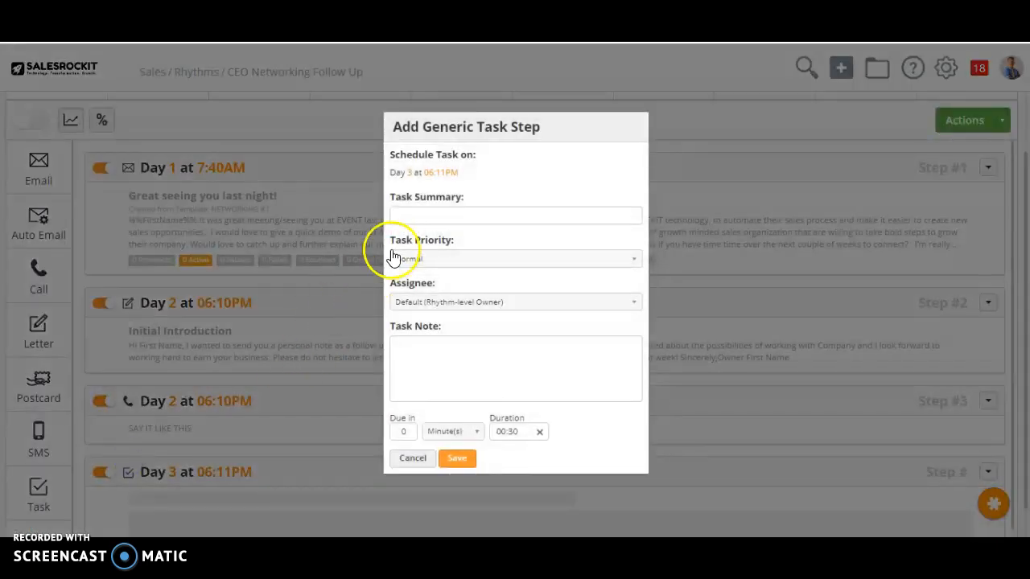
click(402, 217)
text(aO TO LINKED AN D CONNECT THEN MESSAGE)
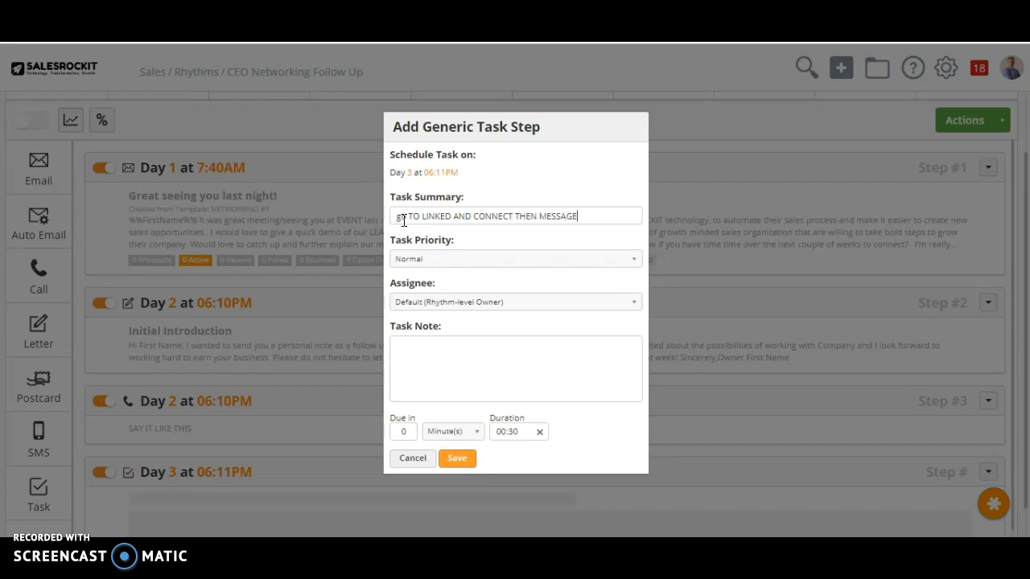
click(458, 460)
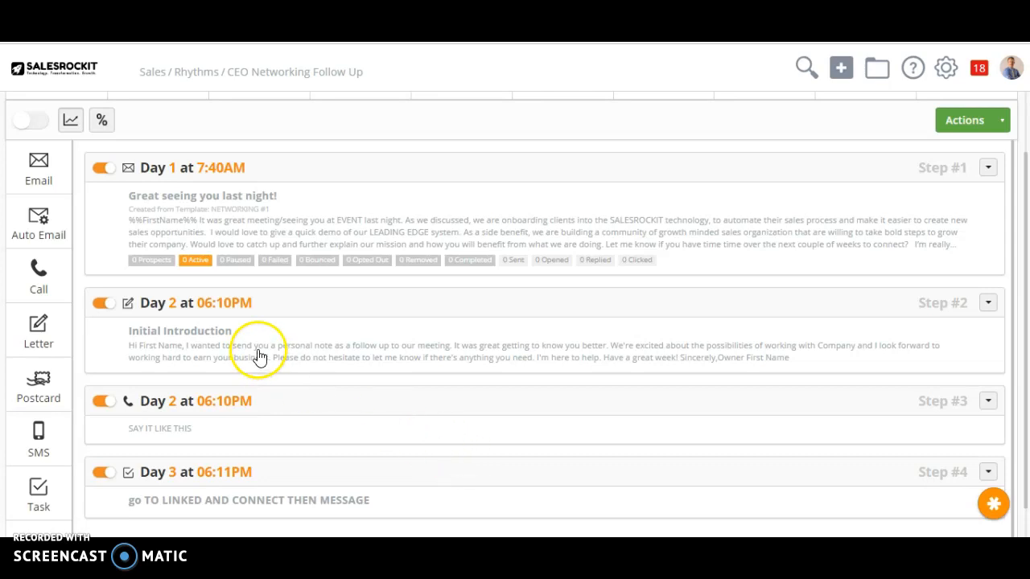
Return to the home page, open the sales tasks in Task Manager and start working through the open calls.
click(42, 74)
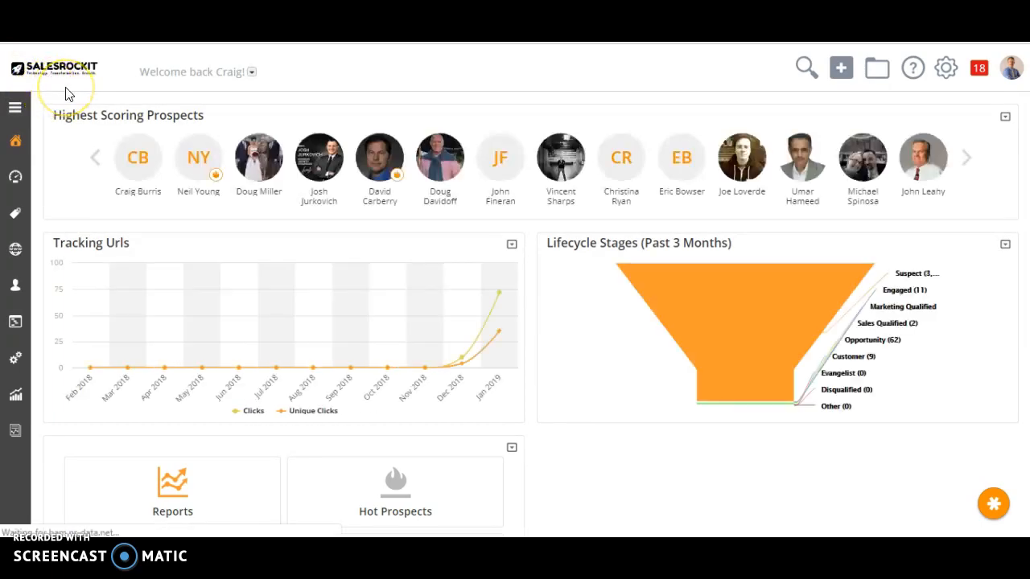
click(119, 78)
mouse_move(21, 142)
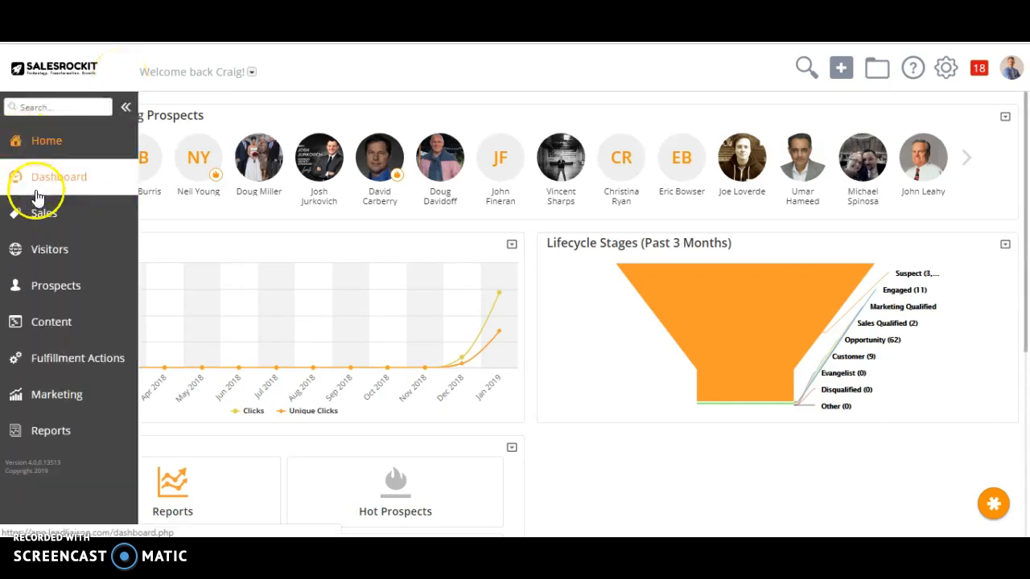
click(42, 214)
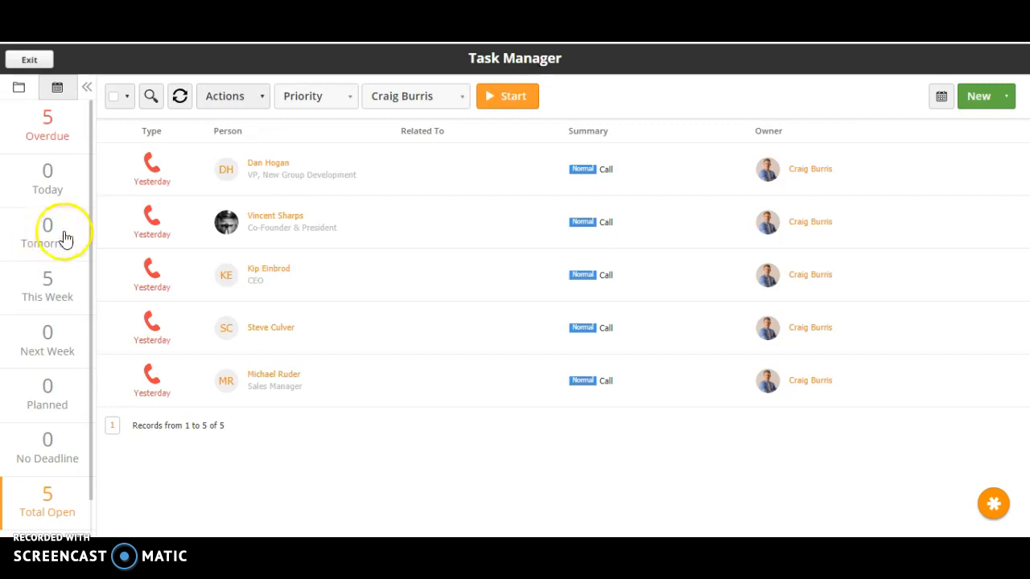
click(492, 107)
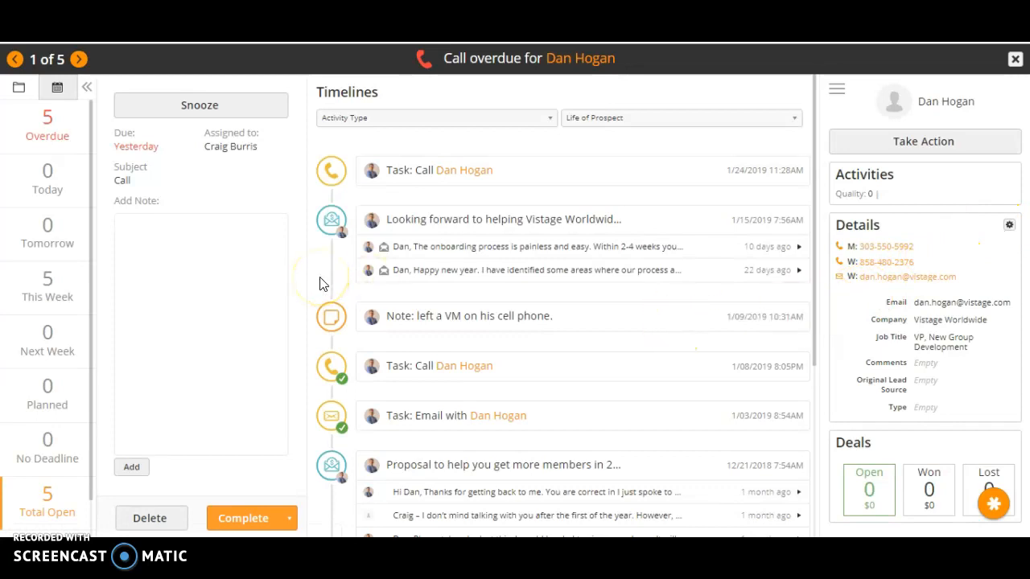
click(224, 269)
text(DSFSIDFOSJA)
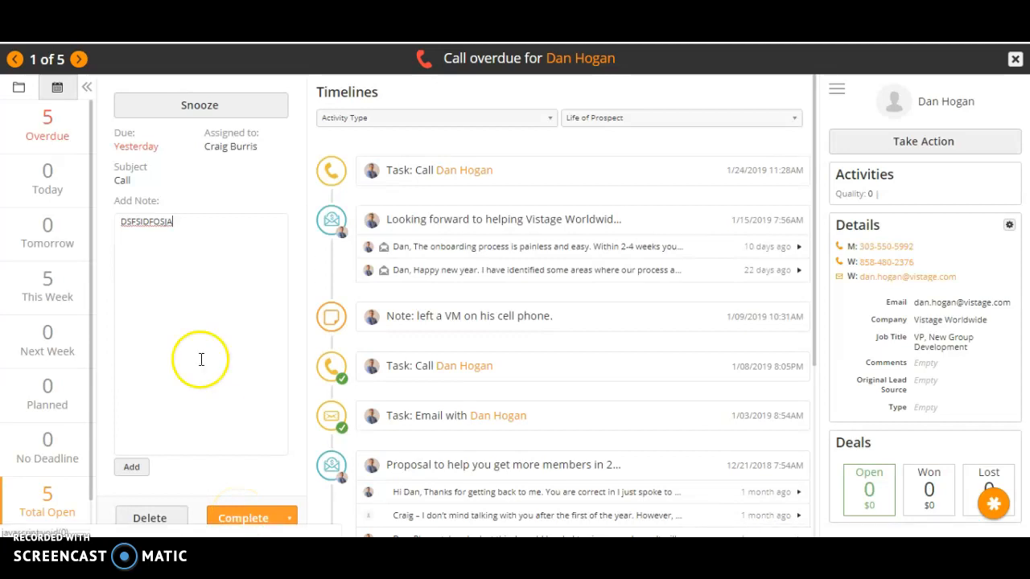
click(177, 219)
key(BackSpace)
key(BackSpace)
key(BackSpace)
key(BackSpace)
key(BackSpace)
key(BackSpace)
key(BackSpace)
key(BackSpace)
key(BackSpace)
key(BackSpace)
key(BackSpace)
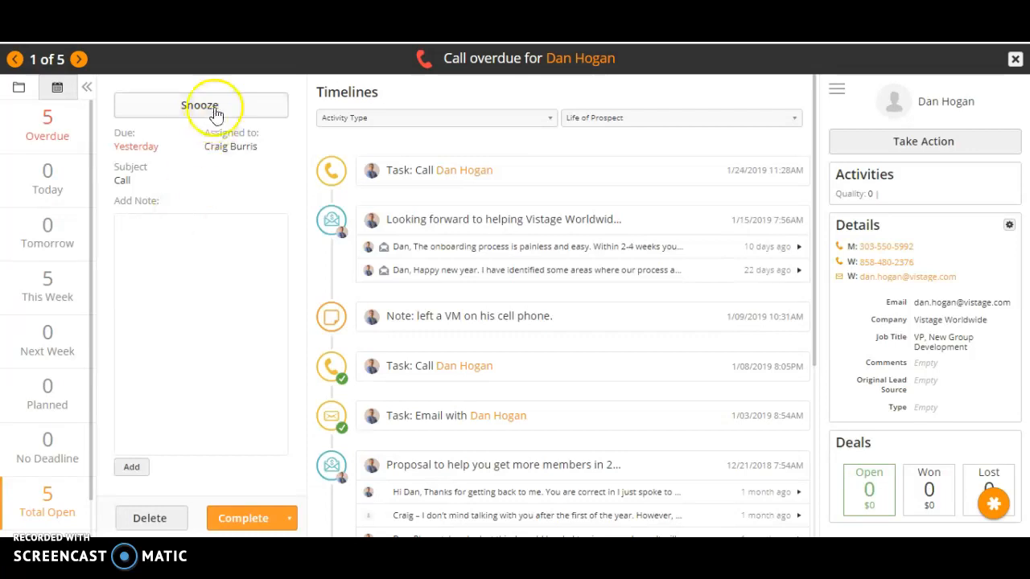
Snooze the first overdue call task.
click(193, 105)
click(667, 217)
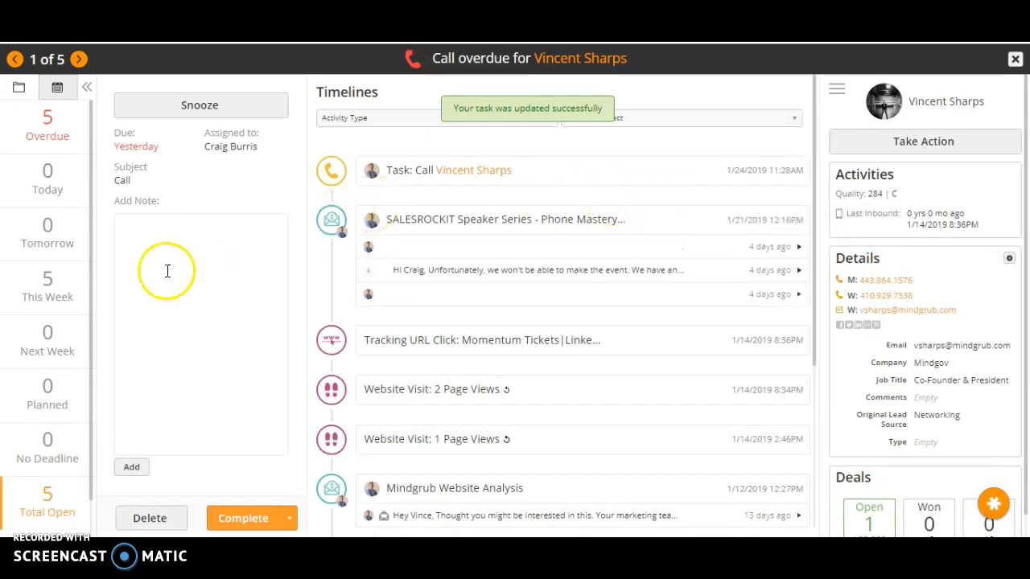
Create a new call task for the prospect now shown and set its time to 6:45PM.
click(921, 145)
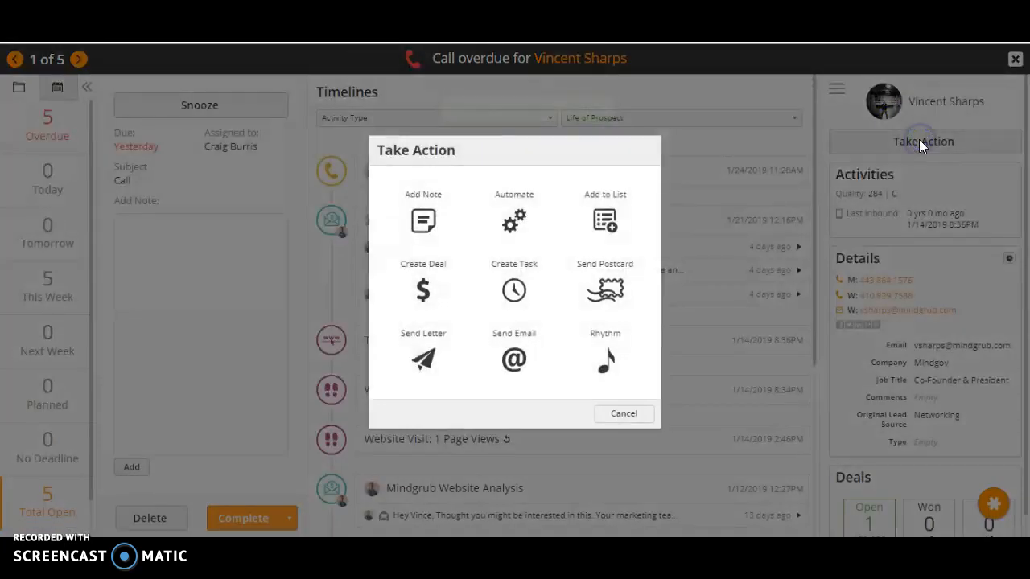
click(511, 294)
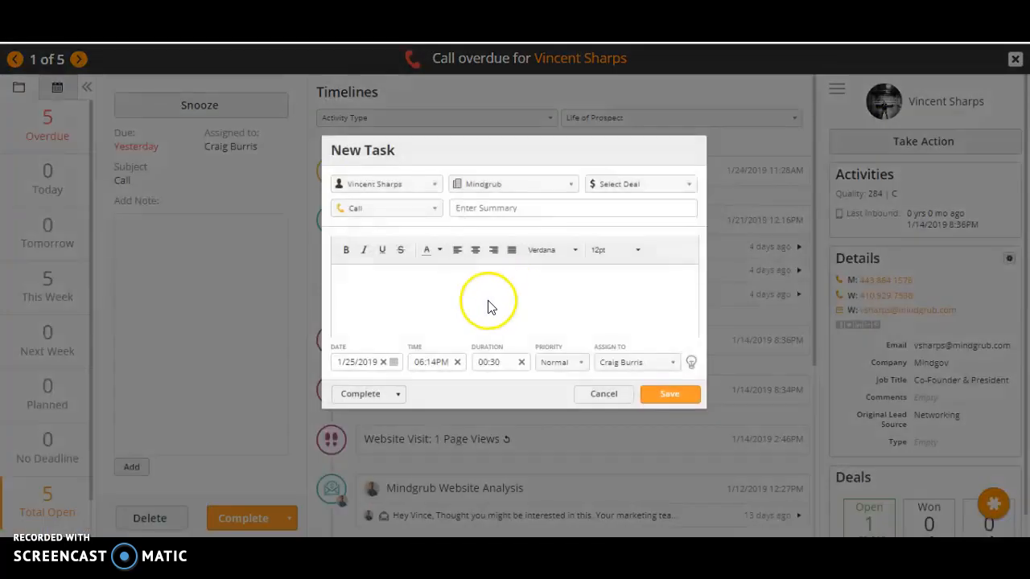
click(448, 362)
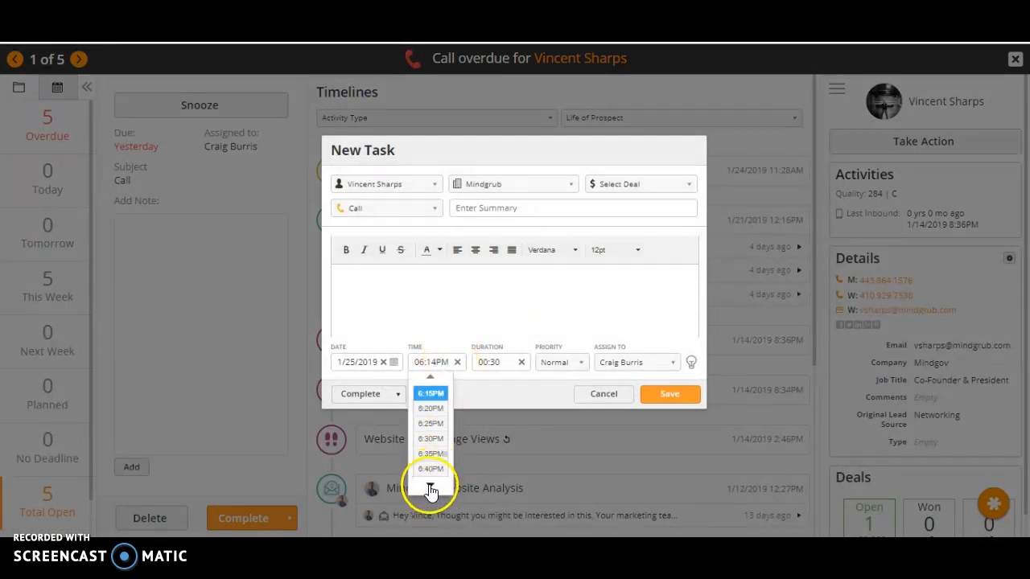
scroll(428, 478, down, 1)
click(429, 469)
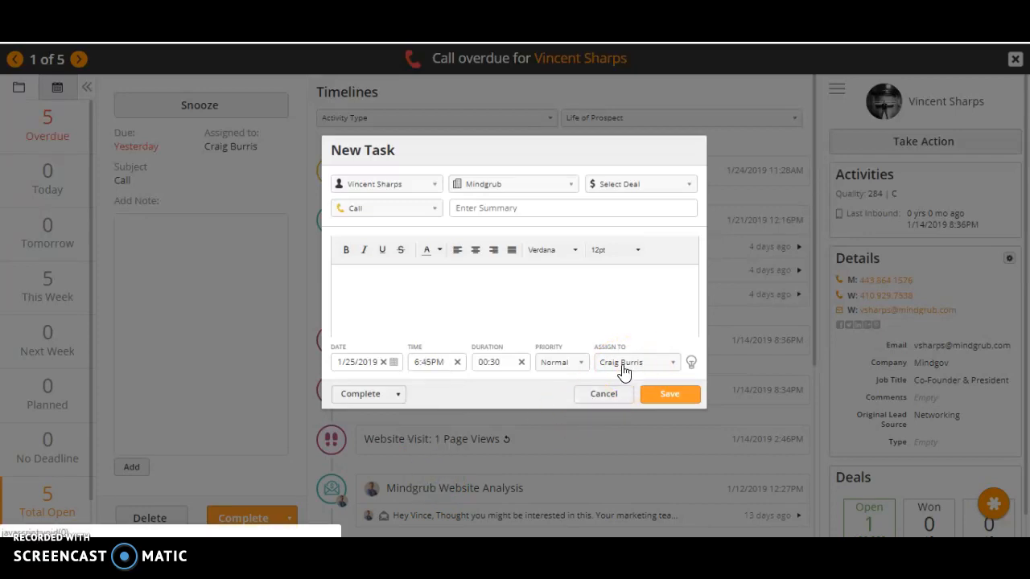
Assign the call task to the second-to-last team member available and save it with a 10-minute email and SMS reminder.
click(623, 367)
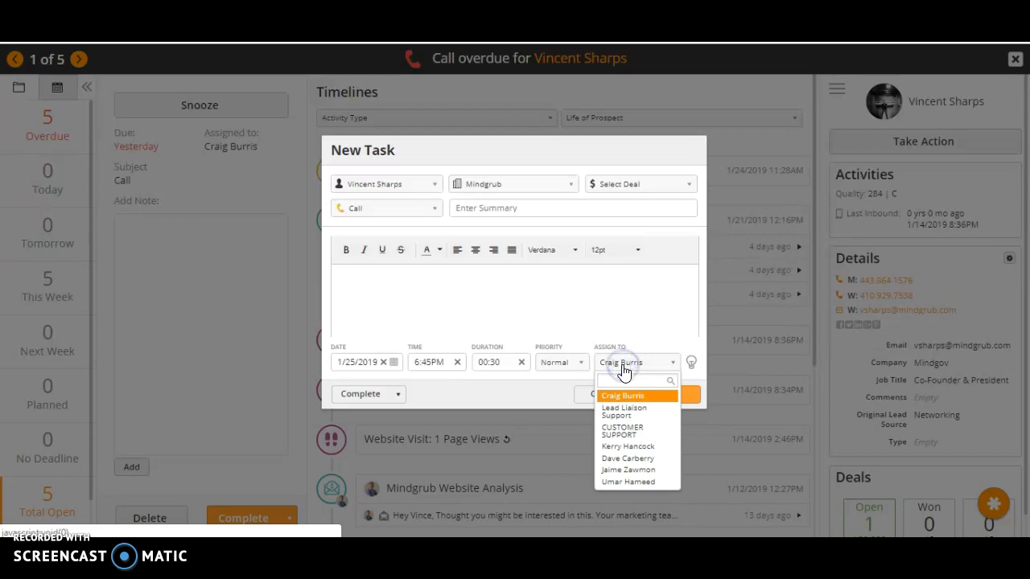
click(630, 468)
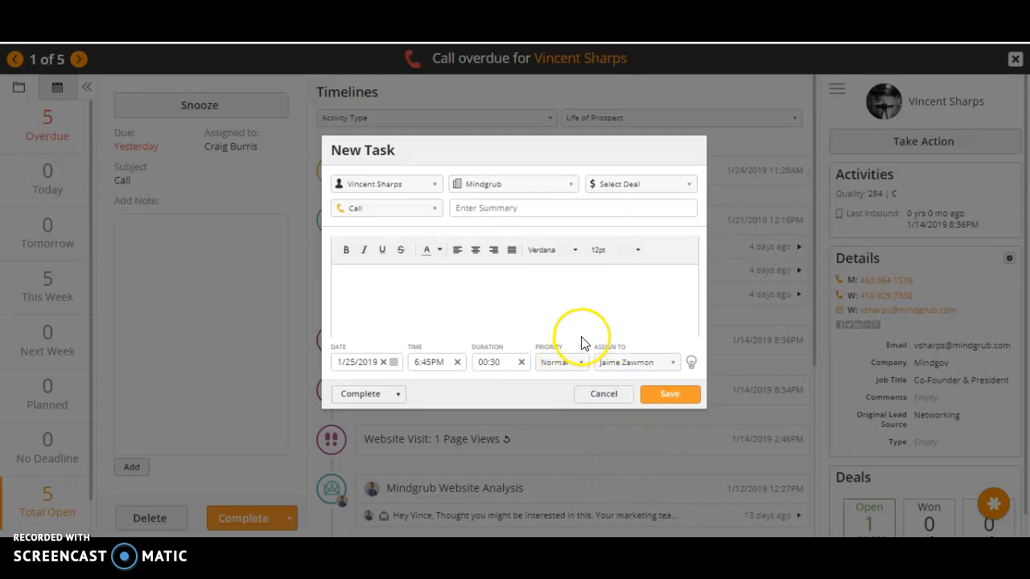
click(690, 362)
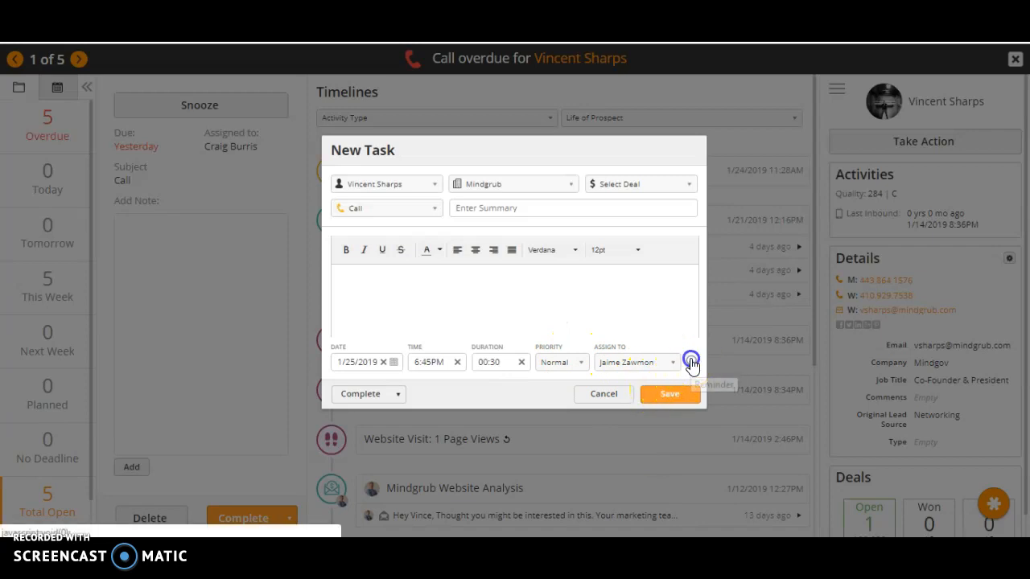
click(536, 316)
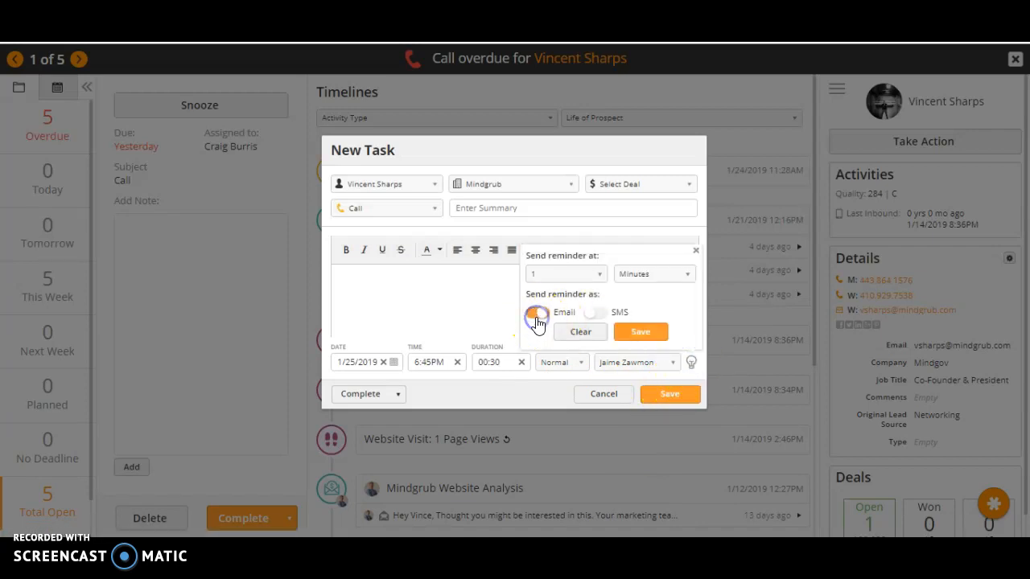
click(608, 315)
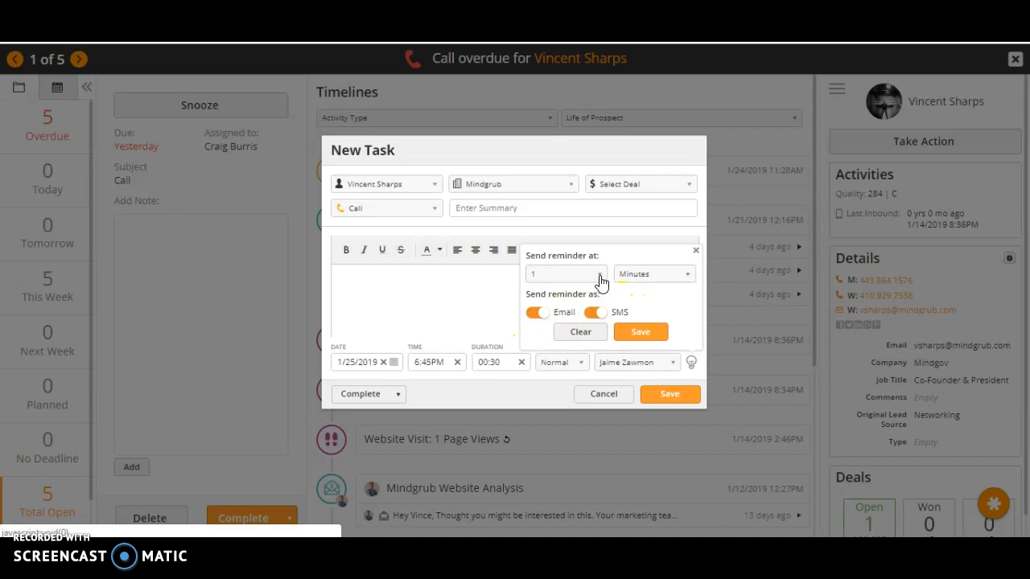
click(598, 274)
click(544, 409)
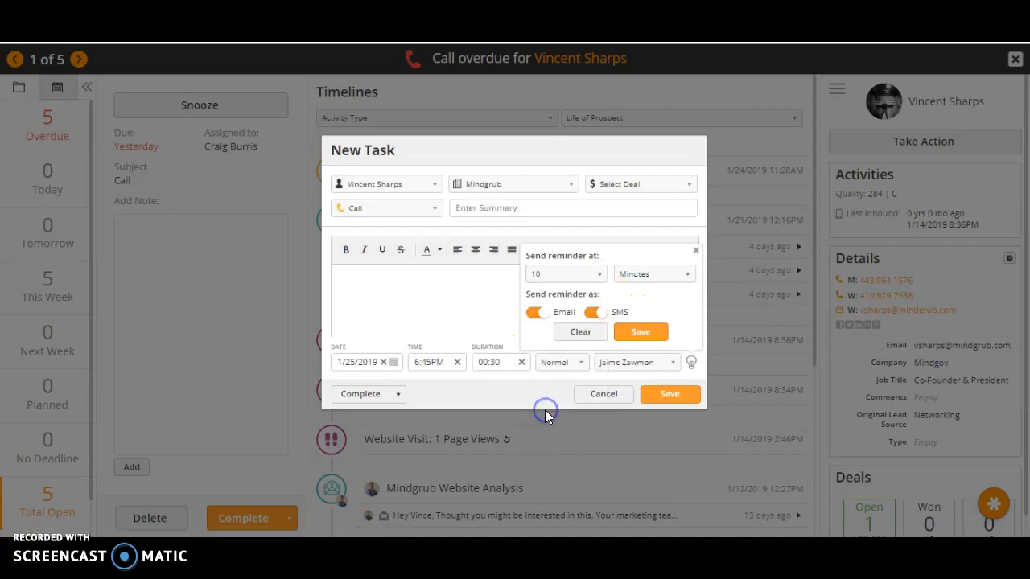
click(635, 333)
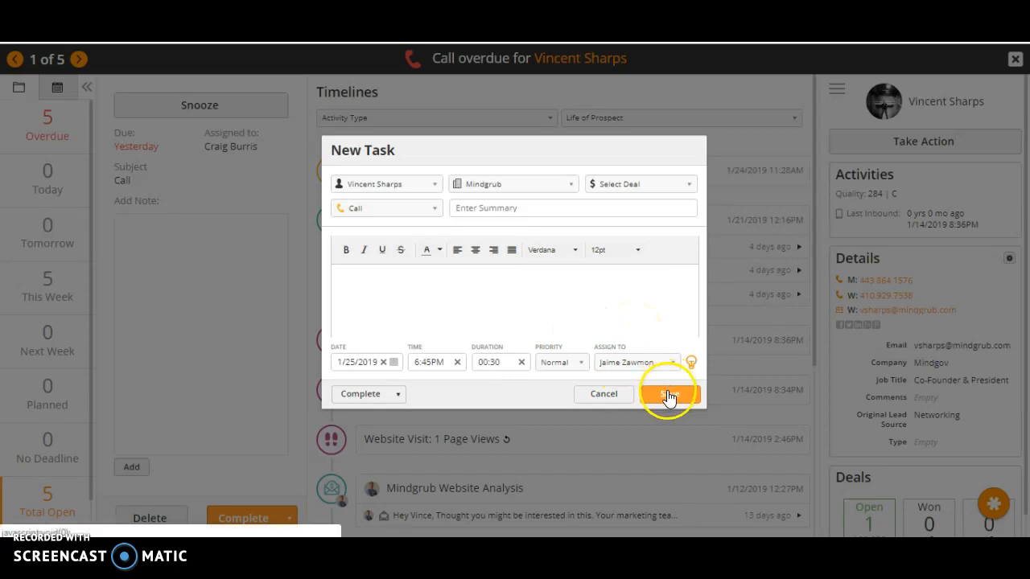
click(668, 394)
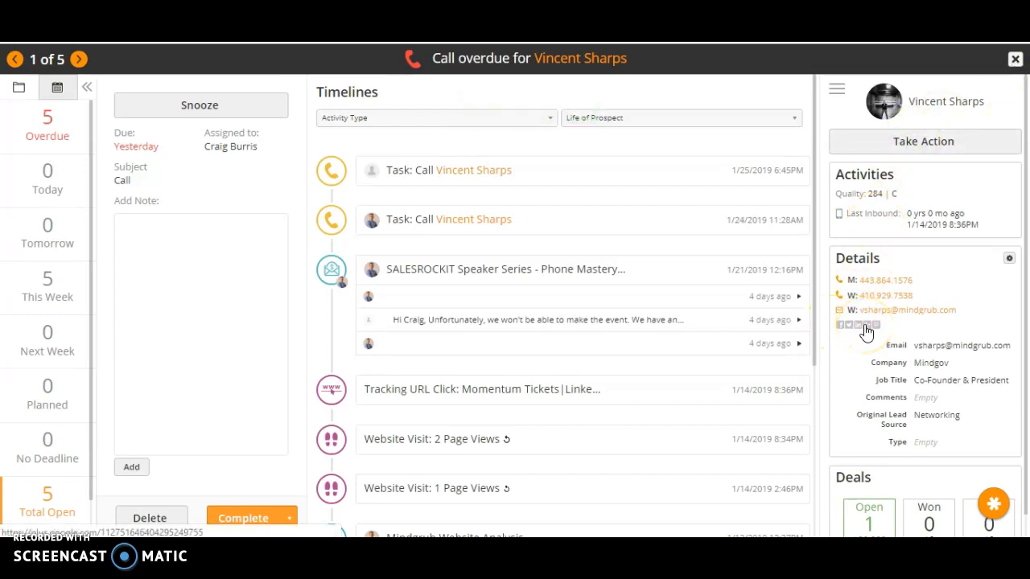
Exit the call view and check the new assignee's open tasks in Task Manager, restoring the original owner filter.
click(1014, 61)
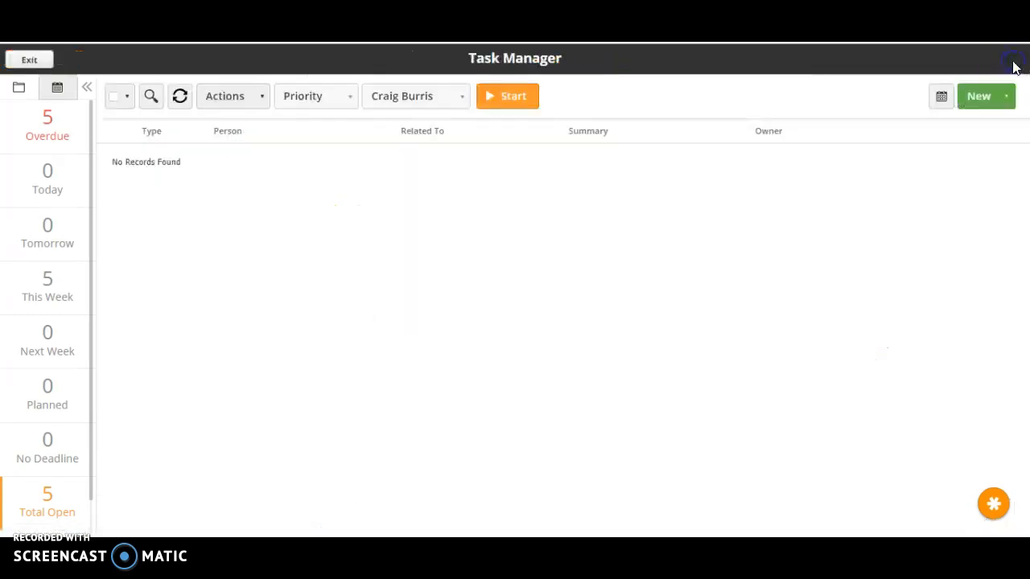
click(431, 98)
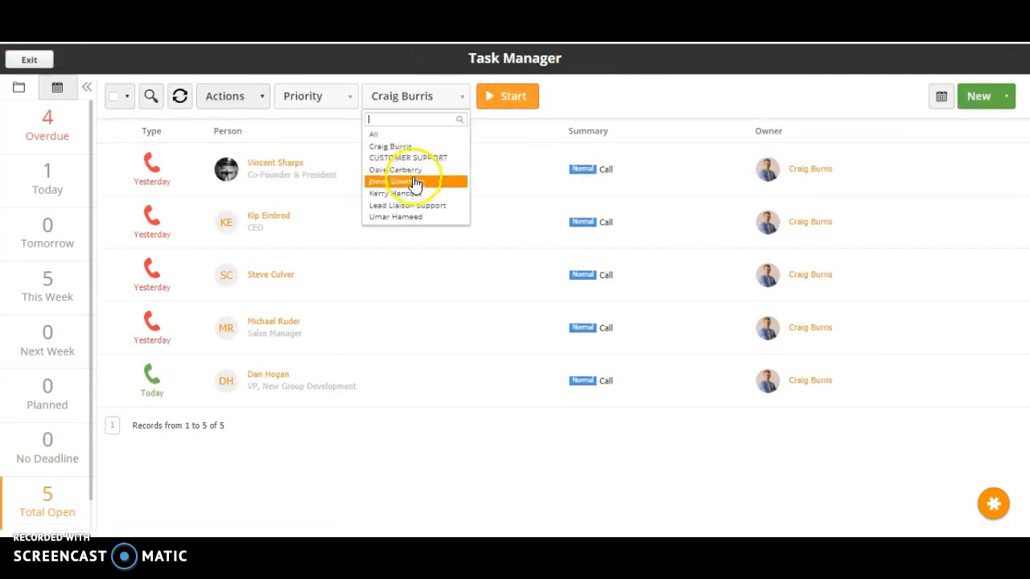
click(415, 183)
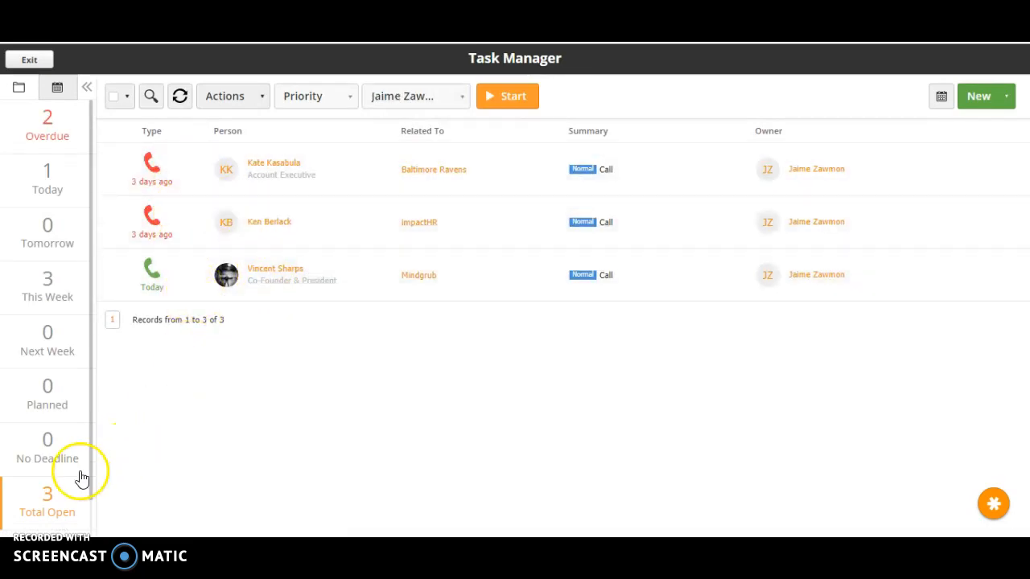
click(394, 95)
click(395, 146)
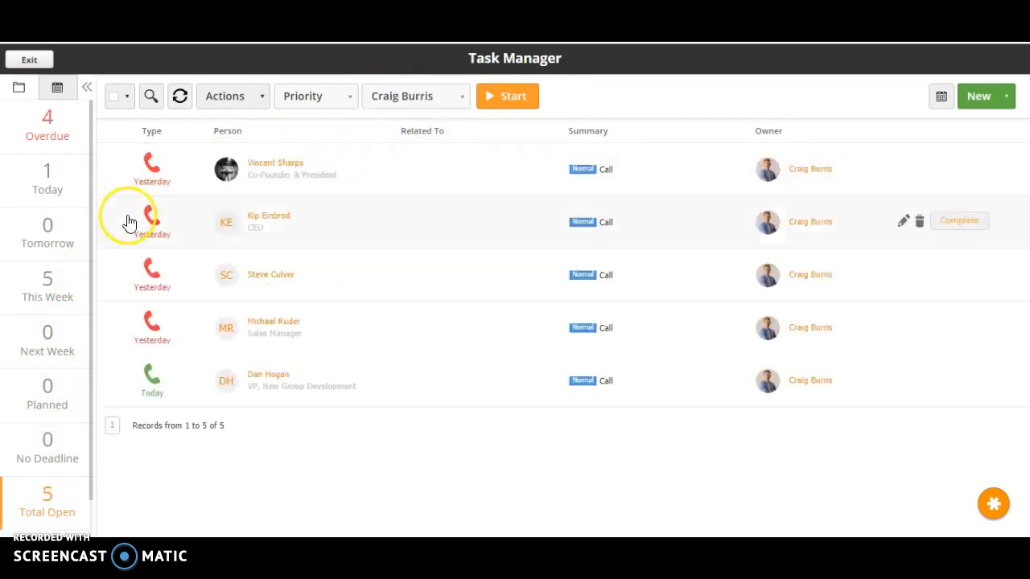
List the owner's completed tasks and check the calendar view before returning to the list.
drag(91, 455, 82, 506)
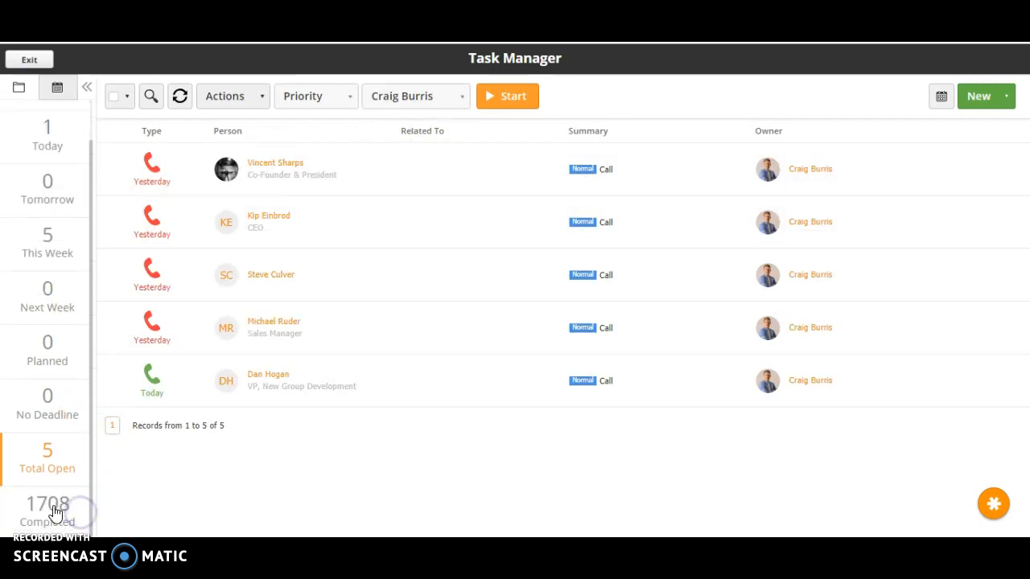
click(53, 507)
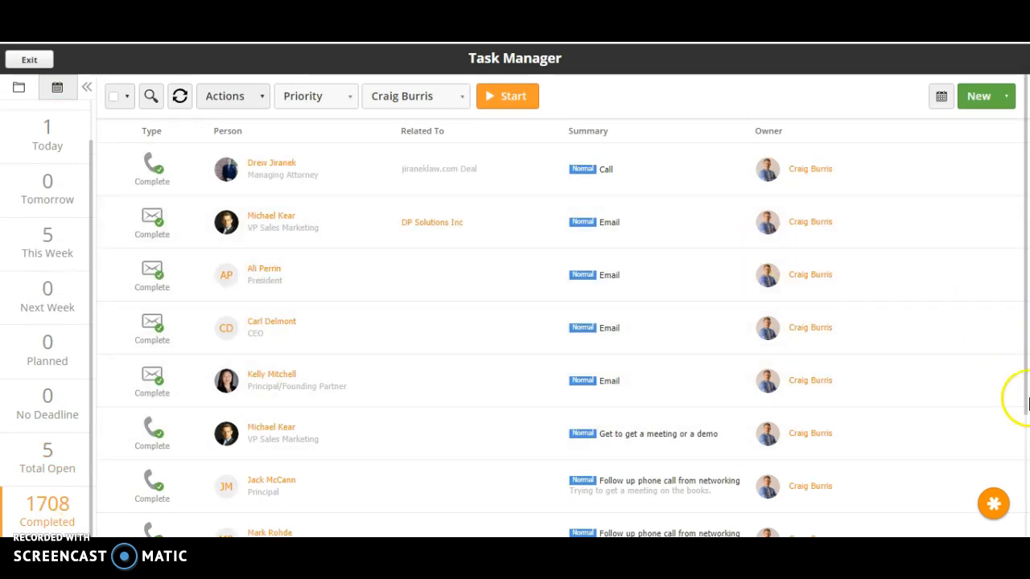
click(940, 96)
click(659, 88)
Open the DP Solutions Inc prospect from the completed email task and review the activity timeline.
click(268, 219)
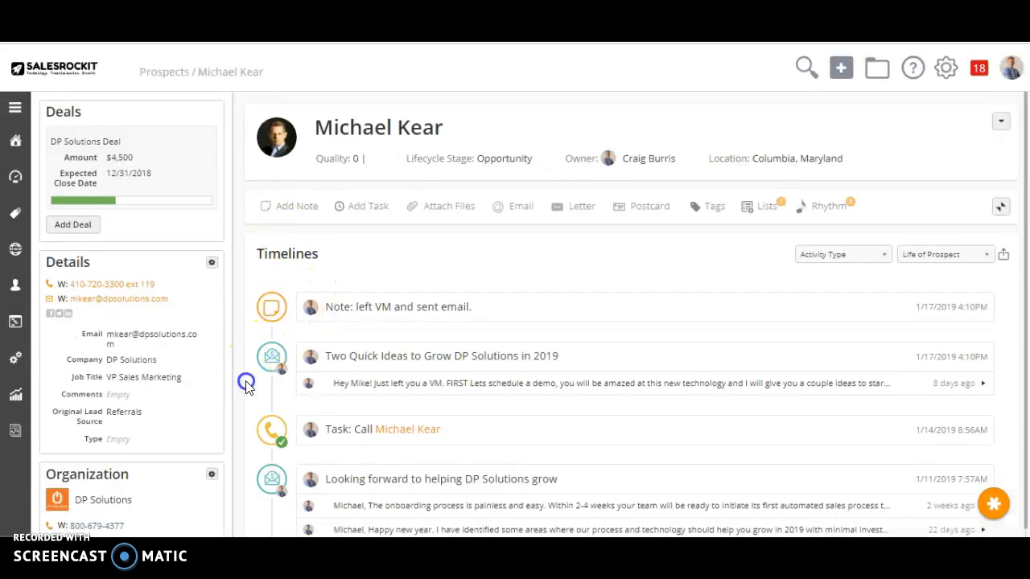
scroll(246, 384, down, 3)
scroll(246, 387, down, 6)
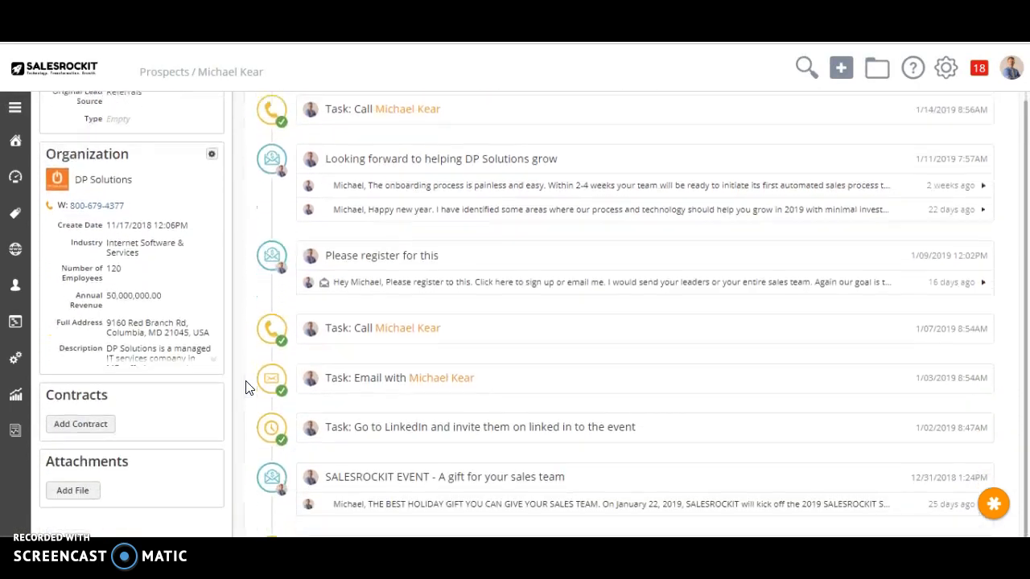
scroll(247, 387, up, 9)
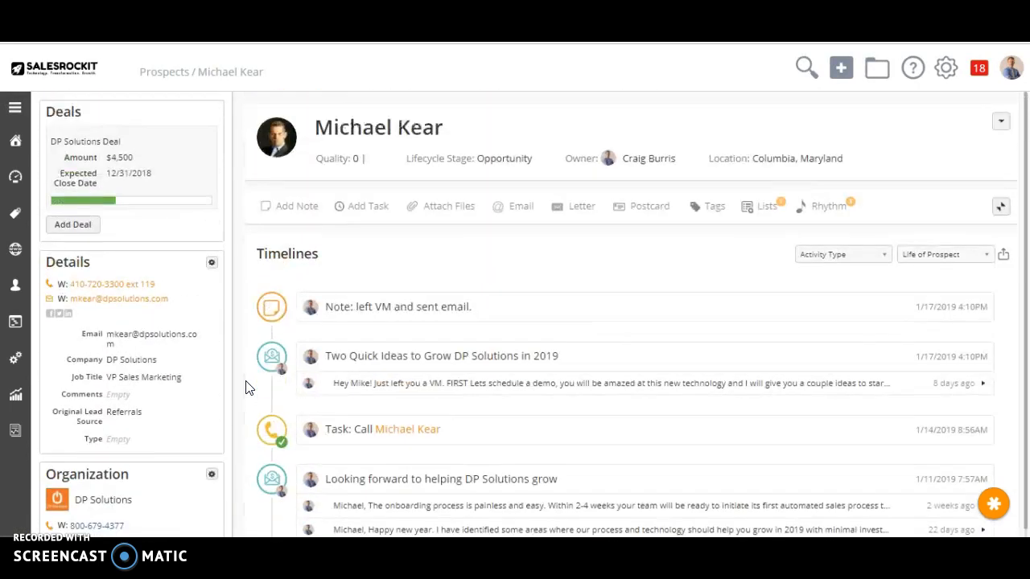